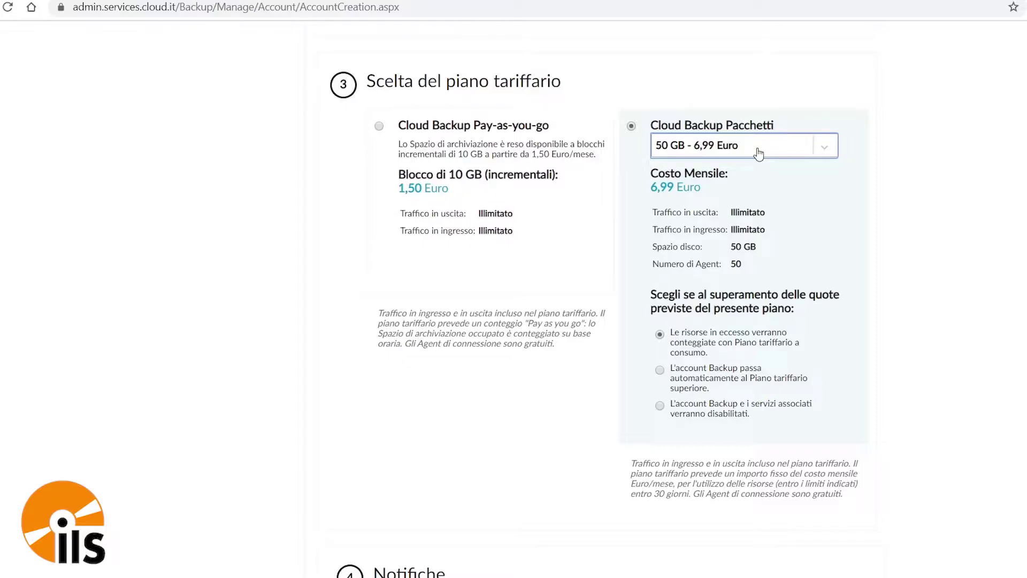
# - Type the notification e-mail address into the Notifiche Email field of section 4
pyautogui.scroll(-4, 759, 153)
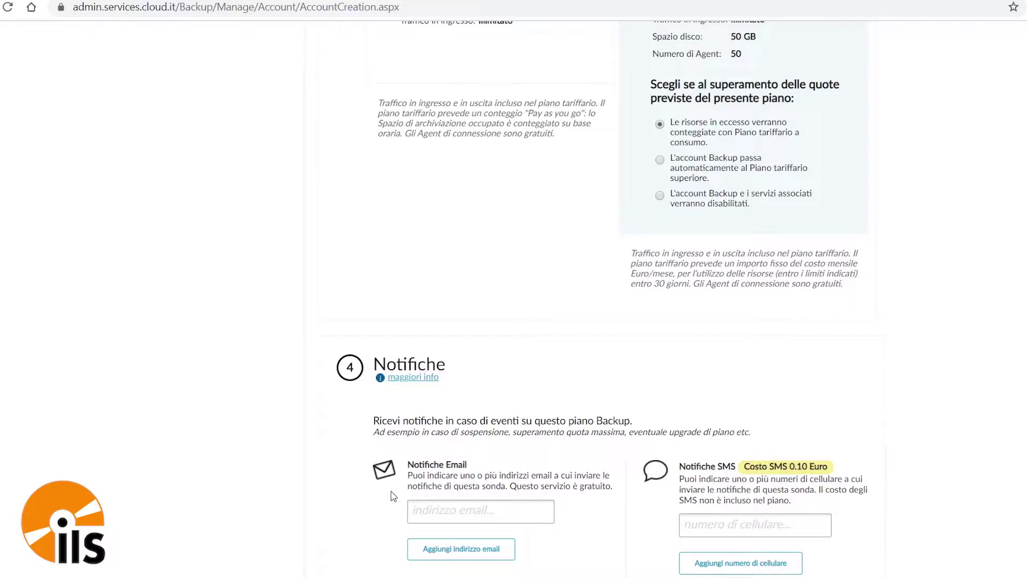
pyautogui.click(435, 503)
pyautogui.click(721, 524)
pyautogui.click(480, 511)
pyautogui.scroll(-4, 598, 356)
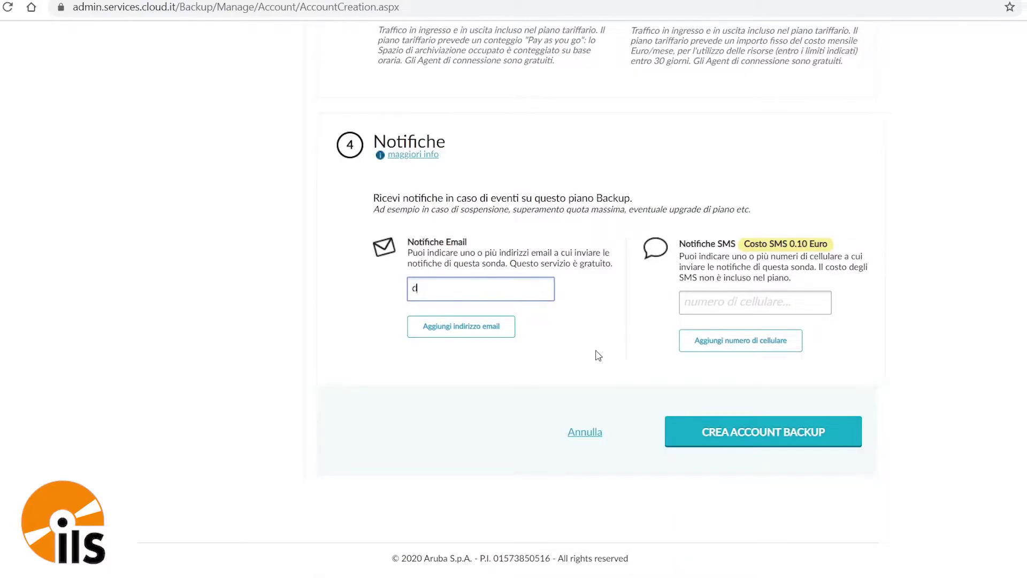
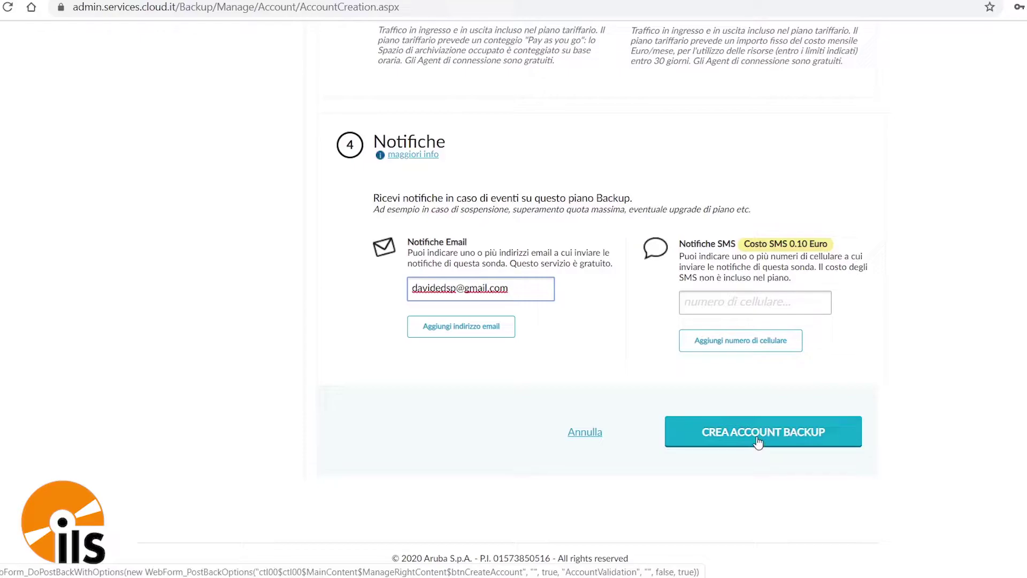
# - Create the backup account and open its details from the Account Backup list
pyautogui.click(758, 442)
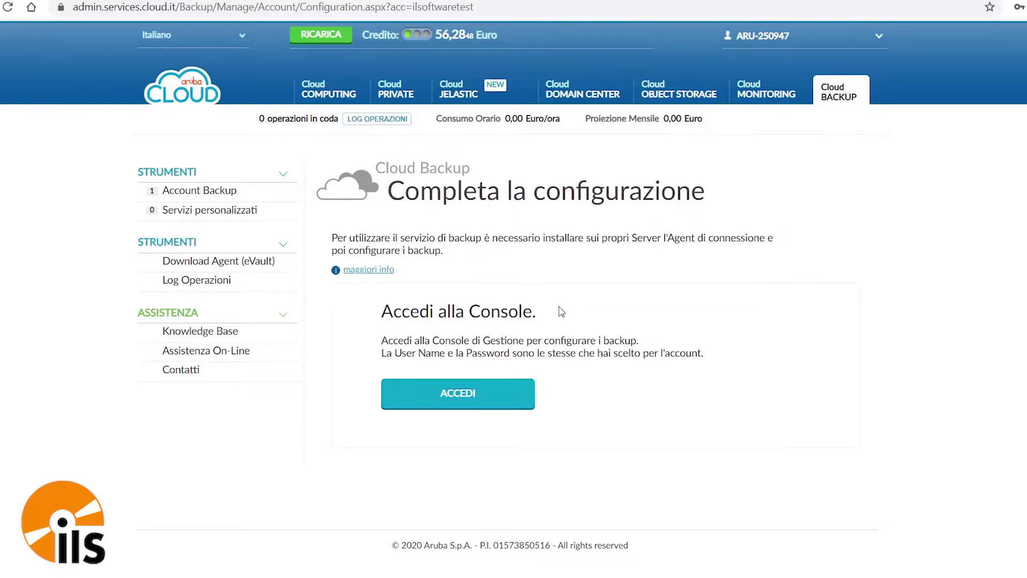
pyautogui.click(203, 198)
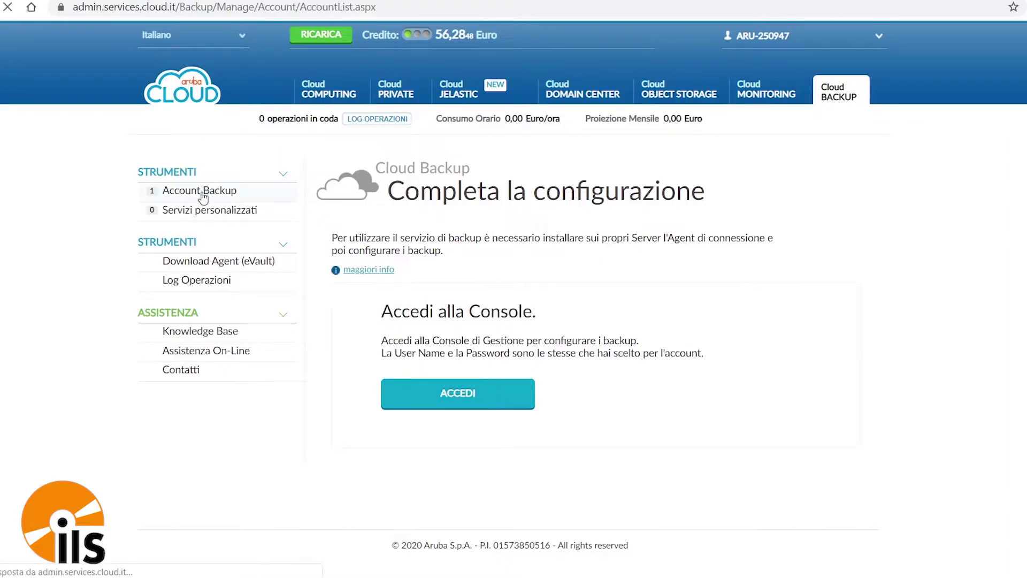
pyautogui.click(833, 372)
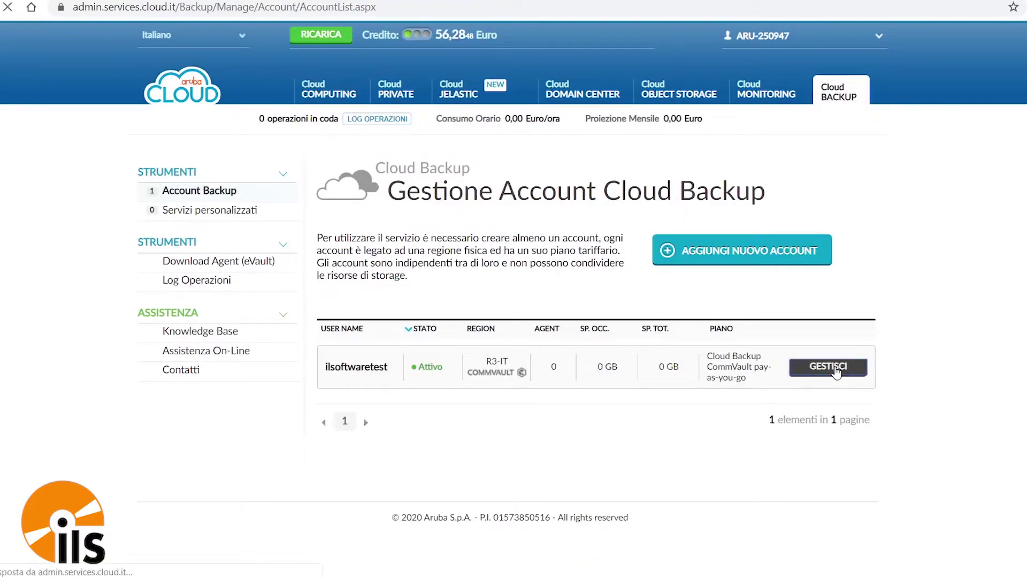
pyautogui.scroll(-4, 495, 292)
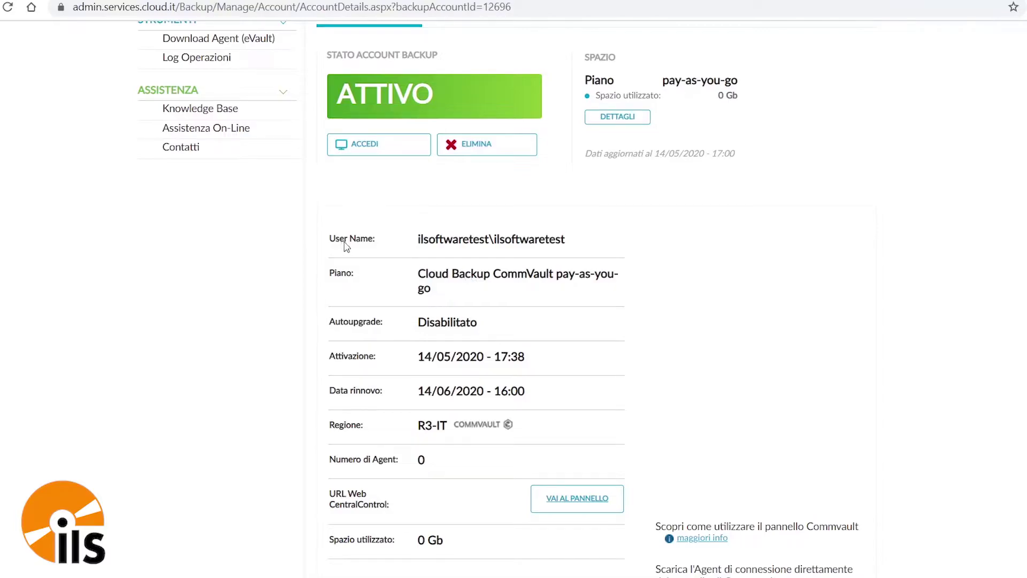
# - Copy the backup account's full user name to the clipboard
pyautogui.tripleClick(444, 242)
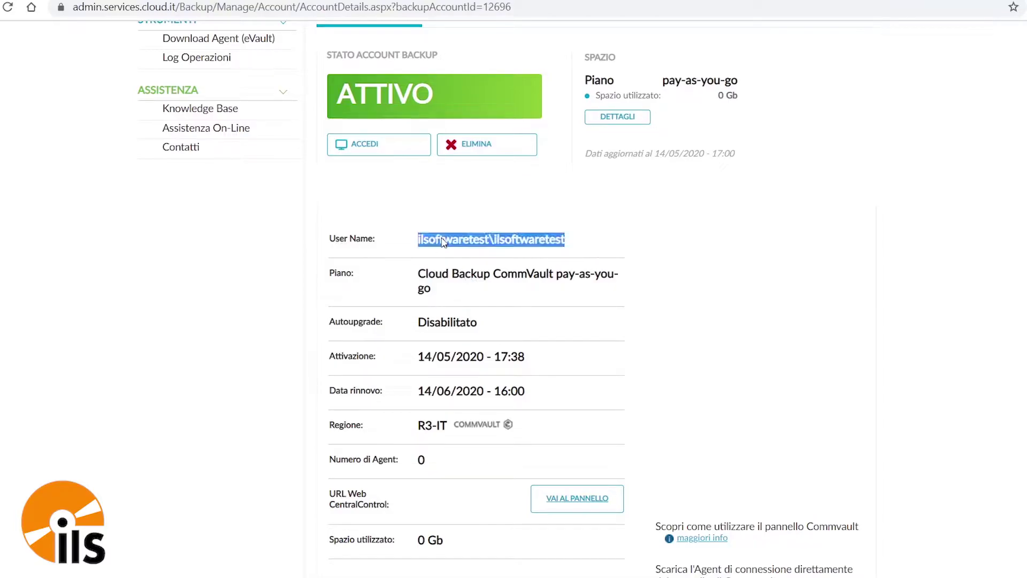
pyautogui.rightClick(449, 242)
pyautogui.click(490, 250)
pyautogui.scroll(4, 658, 257)
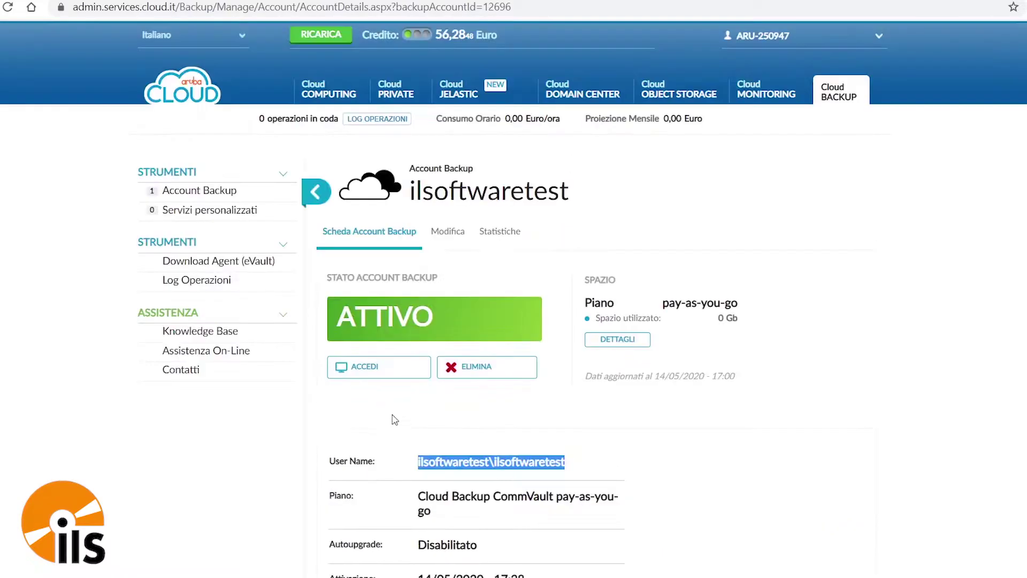
# - Log in to the Command Center with the pasted account user name and its password
pyautogui.click(375, 376)
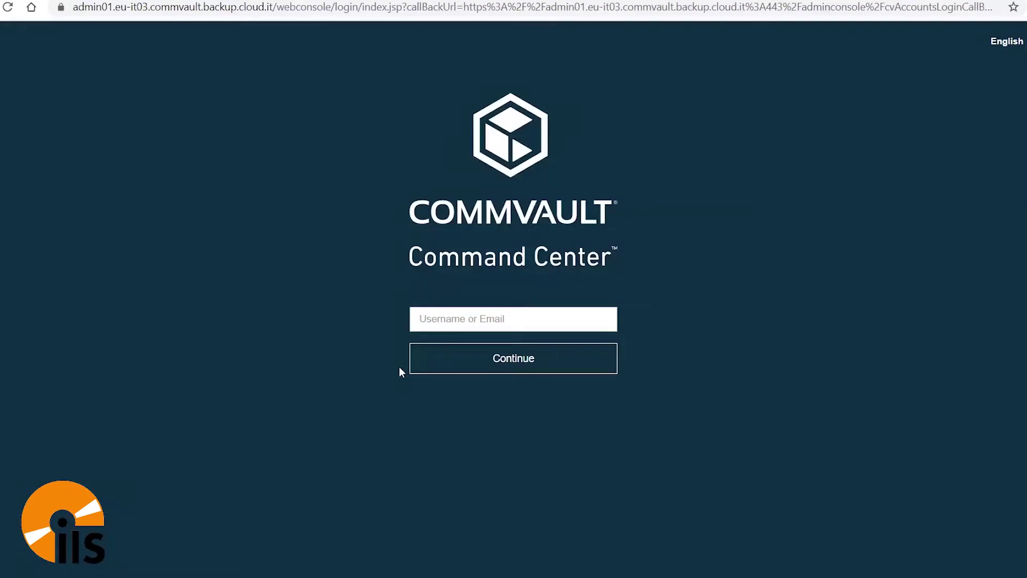
pyautogui.hotkey('ctrl', 'v')
pyautogui.click(509, 369)
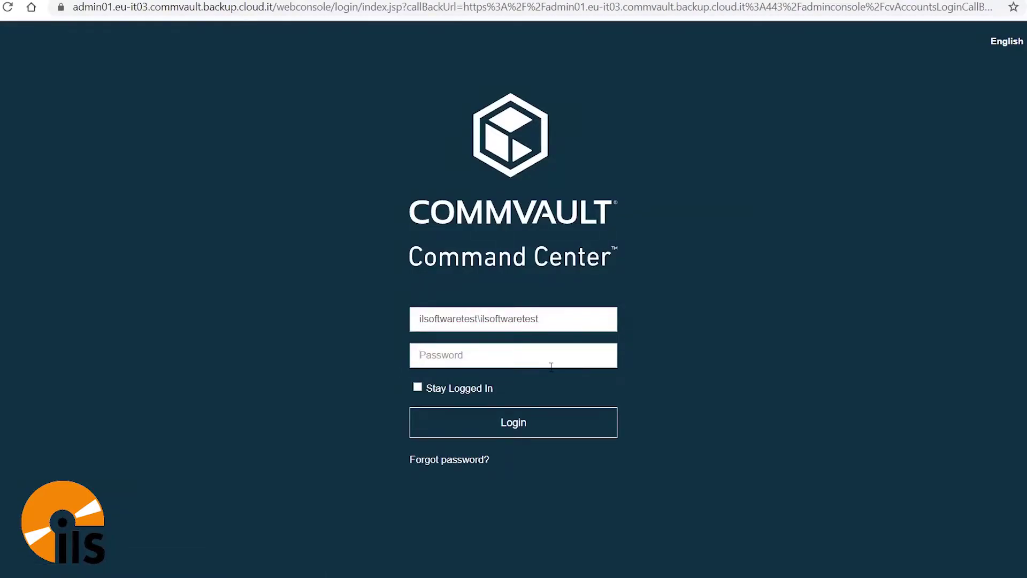
pyautogui.write('•••••••••')
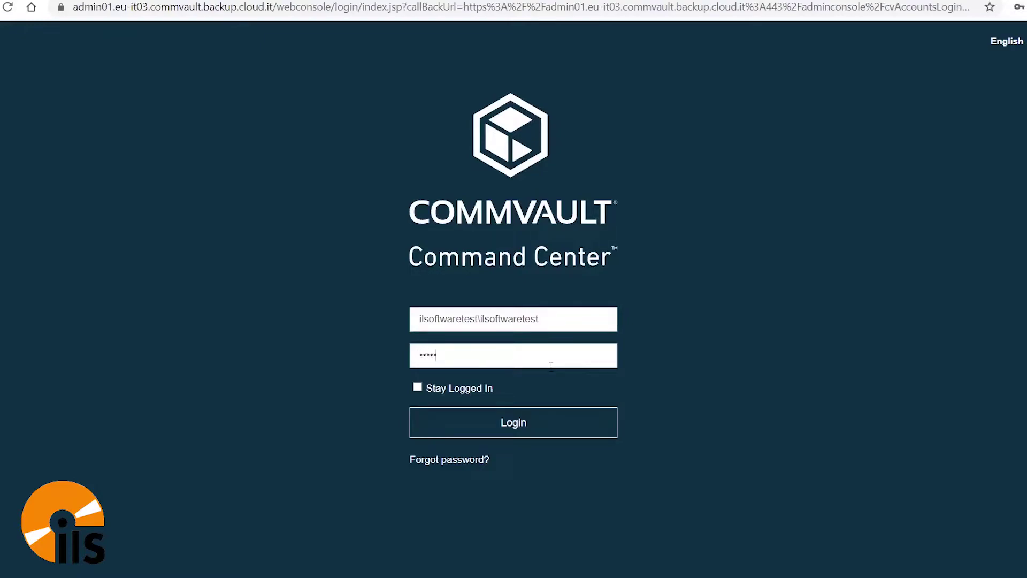
pyautogui.write('•••')
pyautogui.click(537, 418)
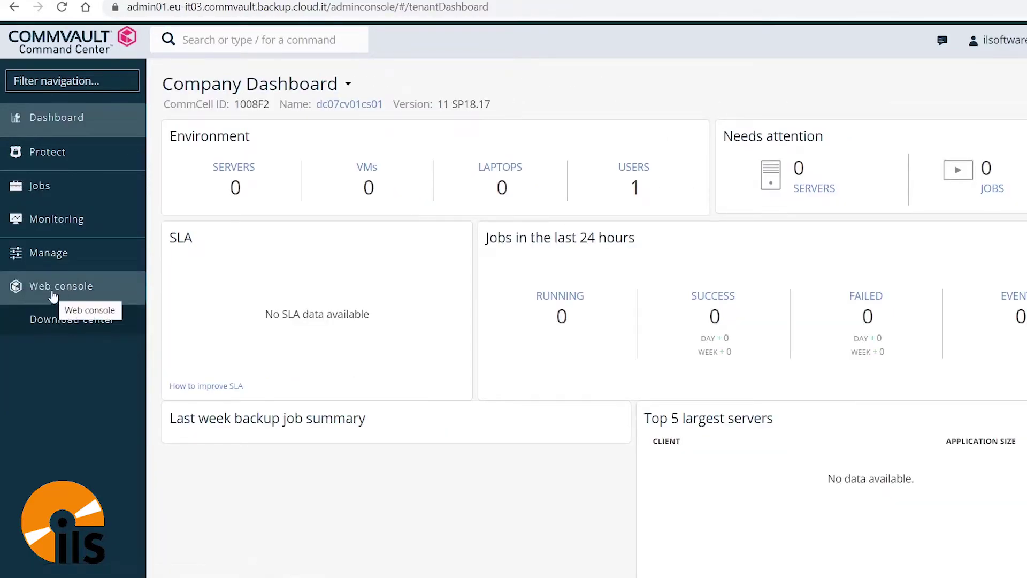
# - Download the Windows-x64 (WinX64 SP18) agent installer from the Download Center
pyautogui.click(79, 320)
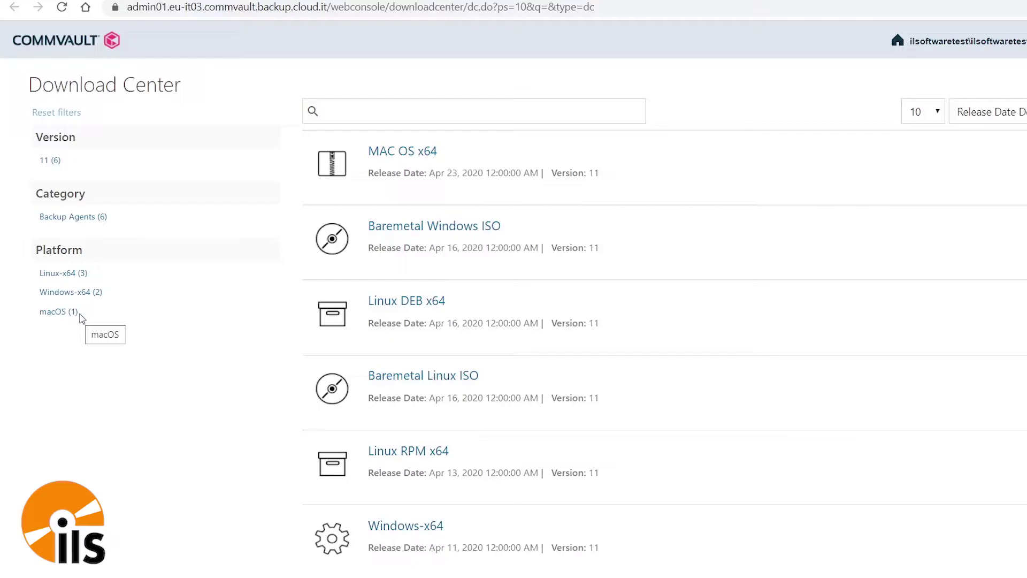
pyautogui.scroll(-3, 979, 214)
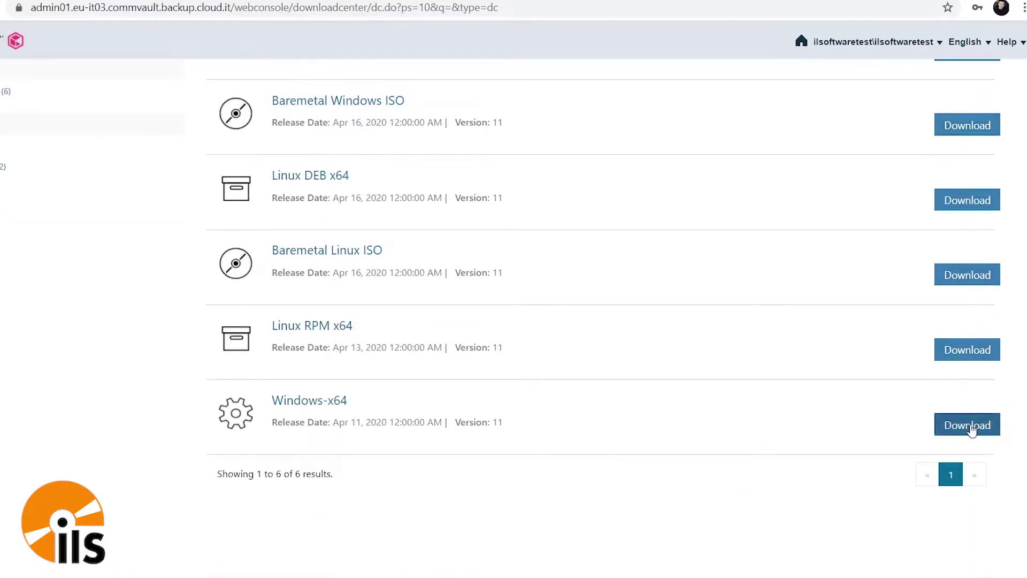
pyautogui.click(971, 428)
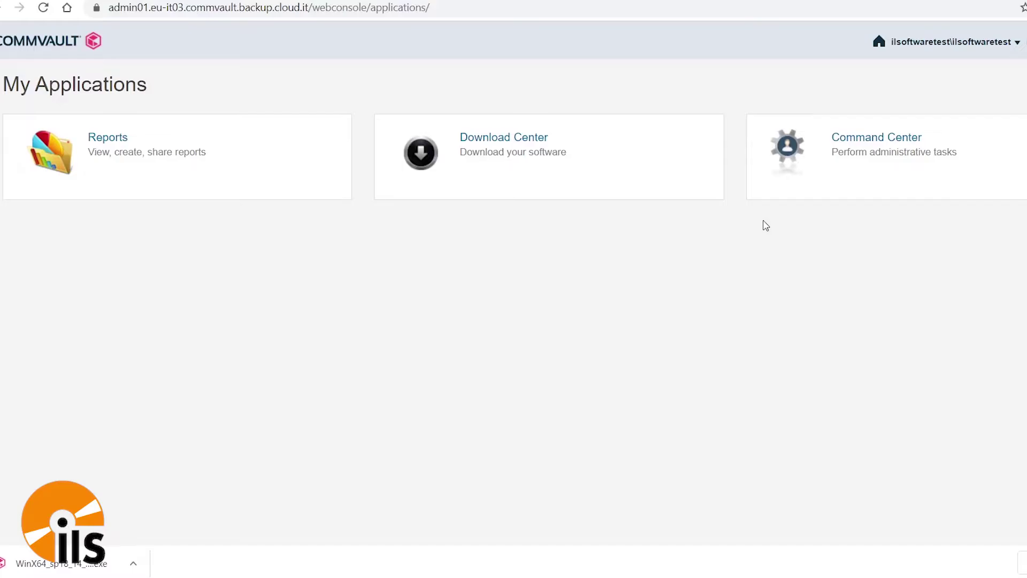
pyautogui.click(889, 148)
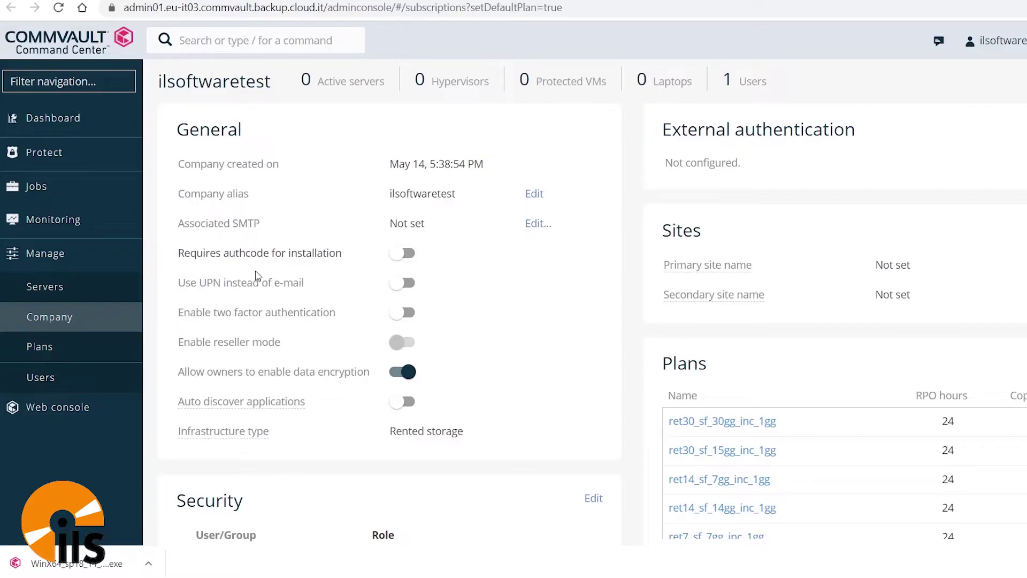
pyautogui.click(404, 253)
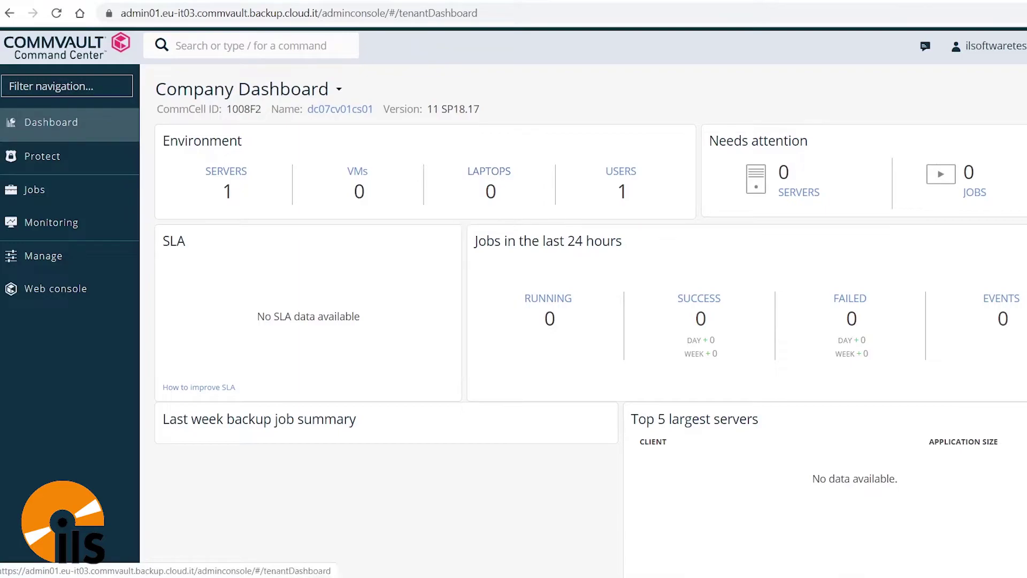
# - Open Manage plan for the laptop under Protect > File servers
pyautogui.click(54, 165)
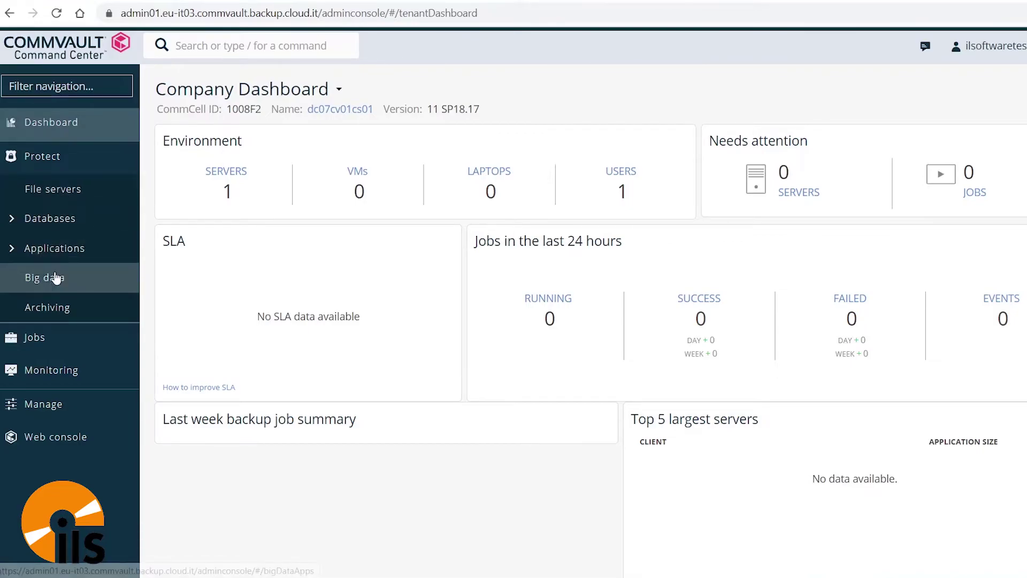
pyautogui.click(73, 190)
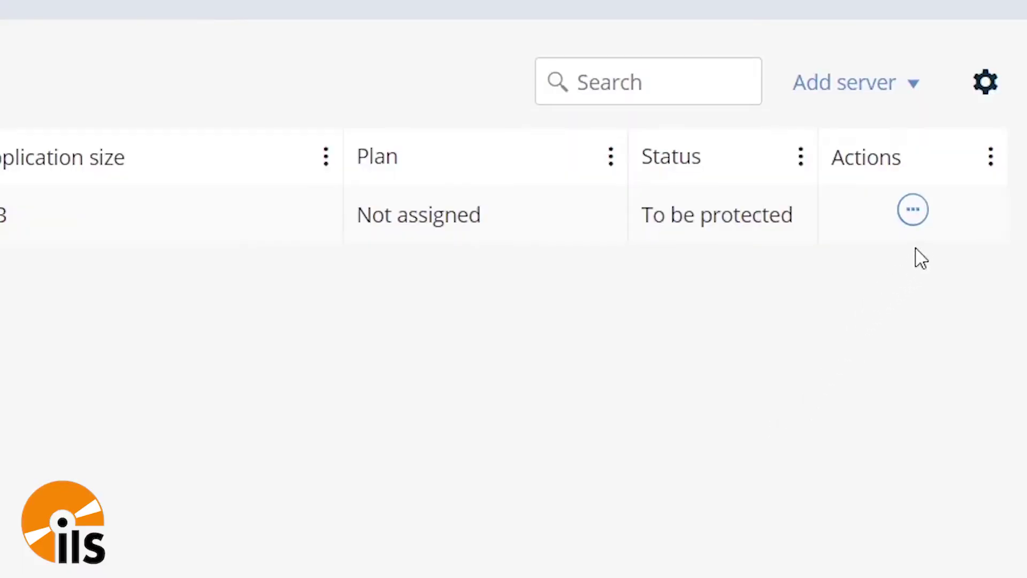
pyautogui.click(914, 214)
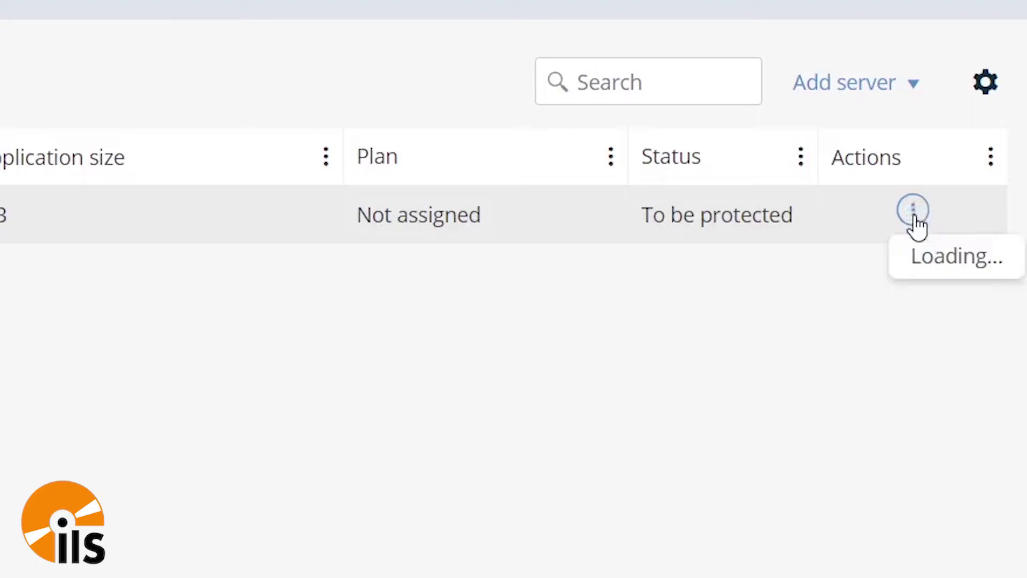
pyautogui.click(895, 374)
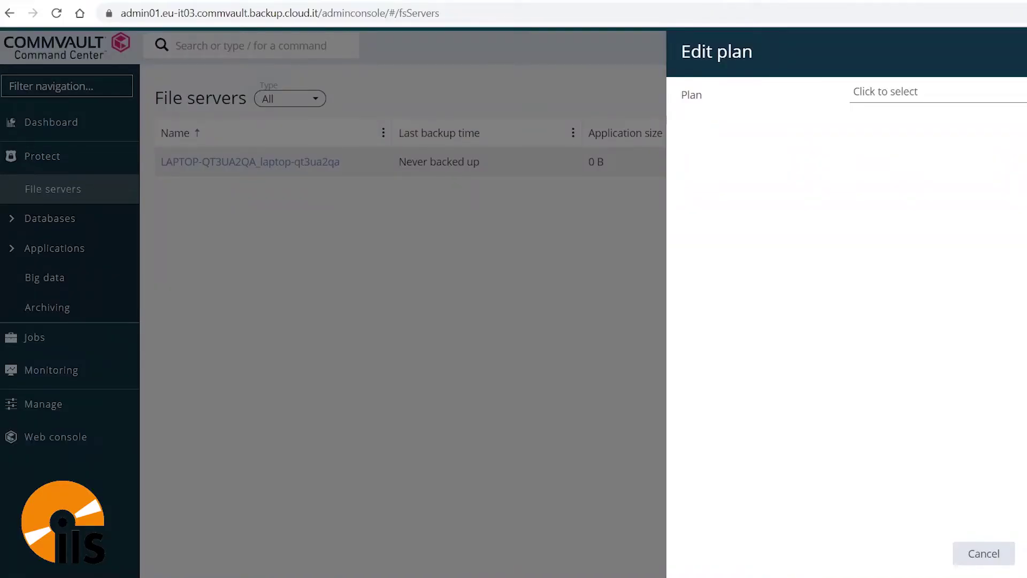
# - Pick plan ret14_sf_14gg_inc_1gg for the laptop and turn on 'Define your own backup content'
pyautogui.click(988, 97)
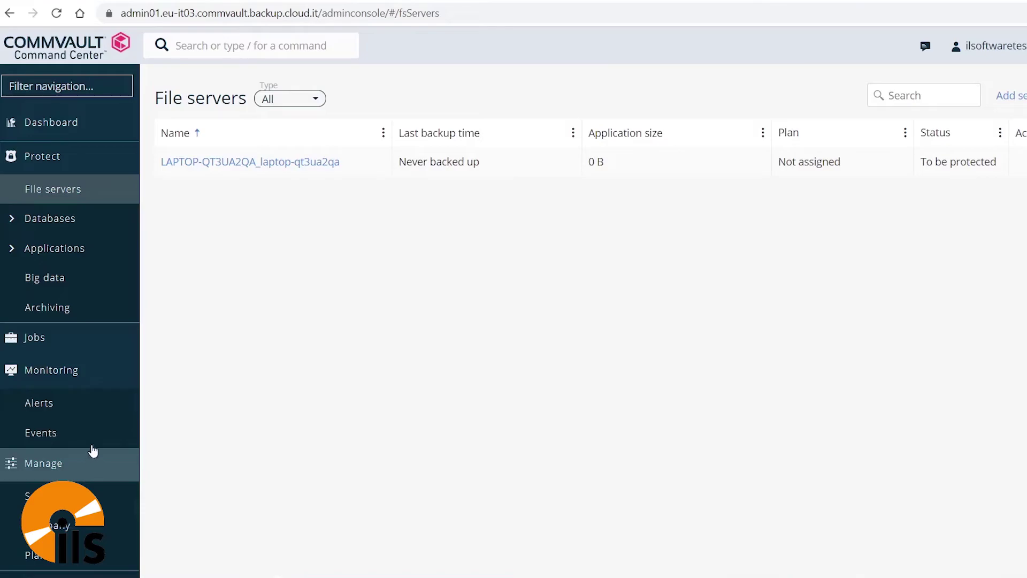
pyautogui.click(91, 452)
pyautogui.click(118, 496)
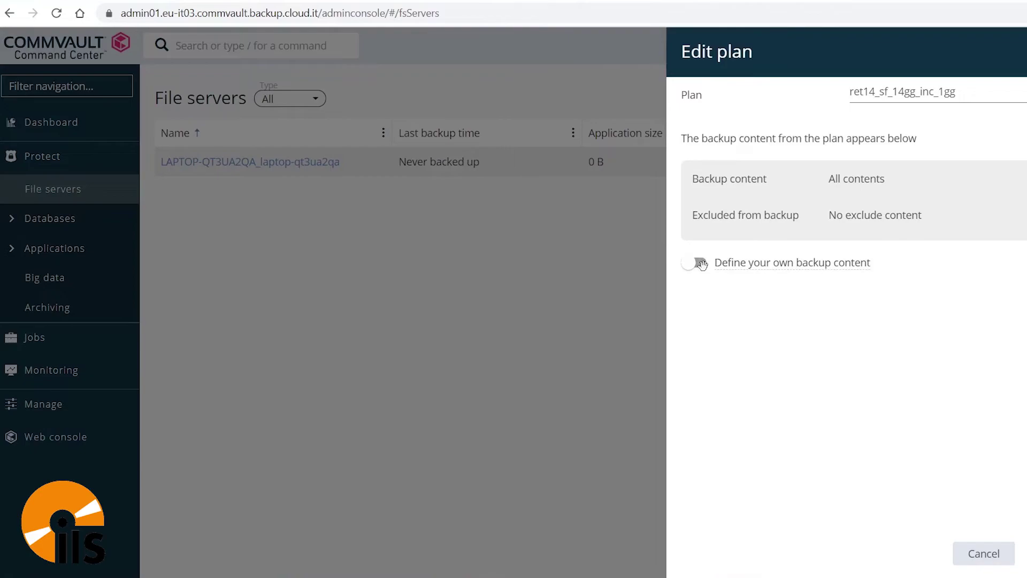
pyautogui.click(702, 264)
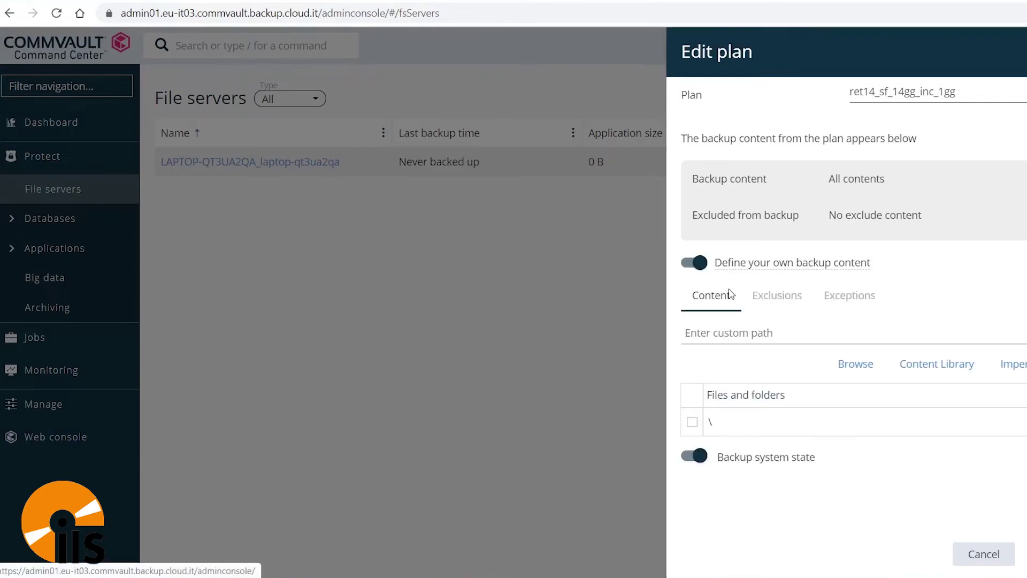
# - Browse the laptop's C: drive without choosing a path, then save the plan assignment
pyautogui.click(855, 364)
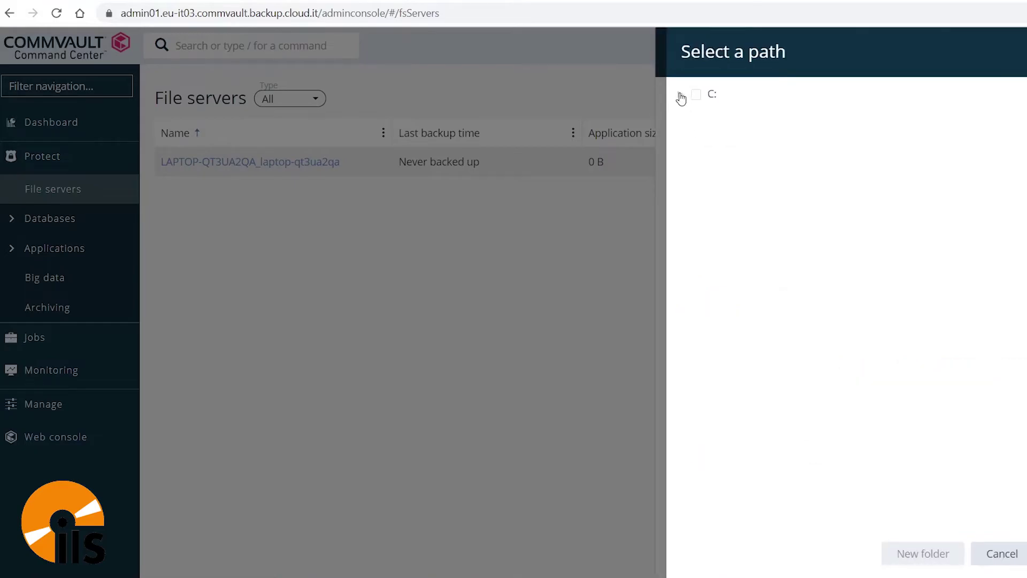
pyautogui.click(681, 96)
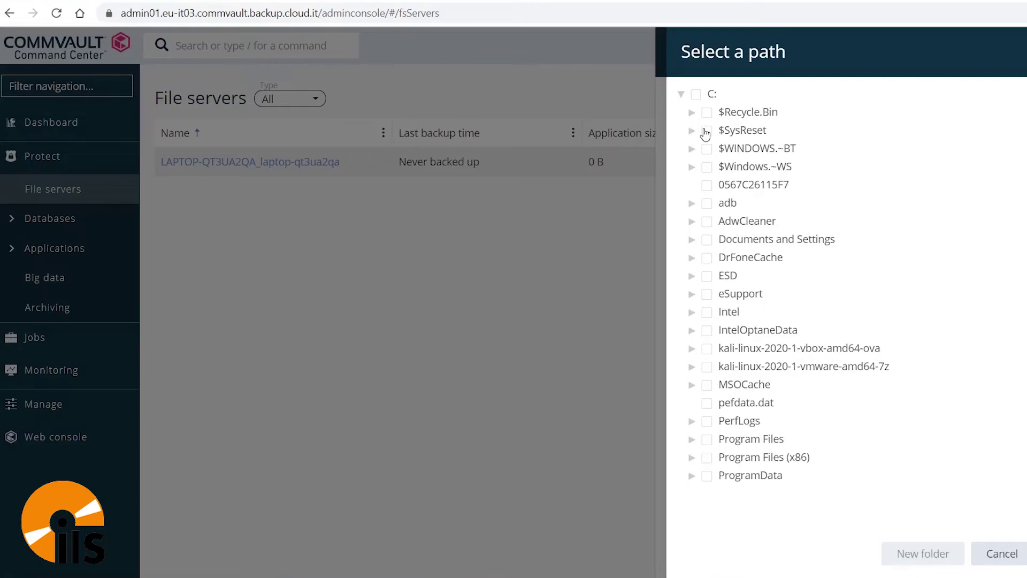
pyautogui.press('Escape')
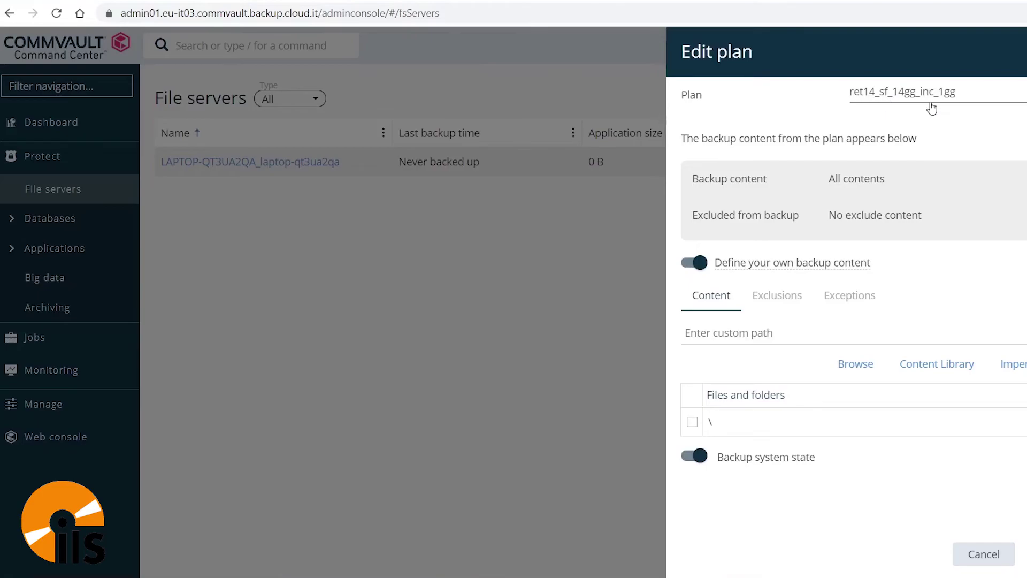
pyautogui.click(270, 248)
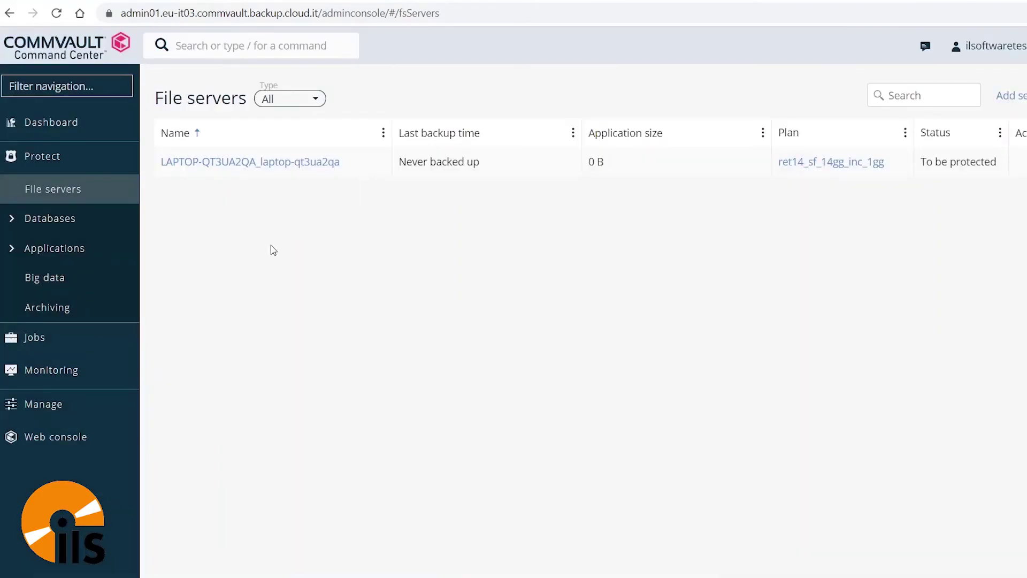
# - Launch an incremental backup of the laptop with e-mail notification on completion
pyautogui.click(244, 163)
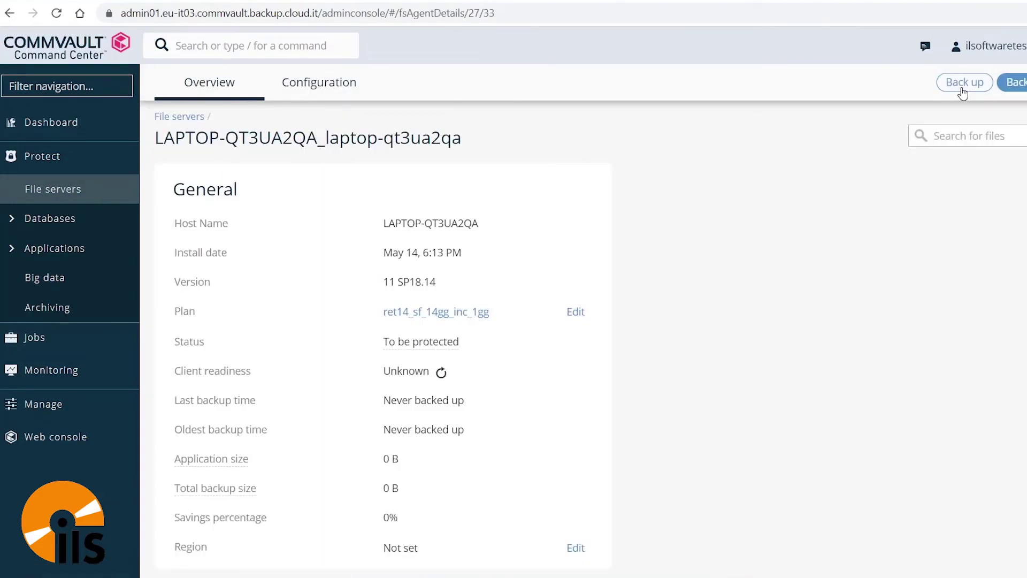
pyautogui.click(963, 91)
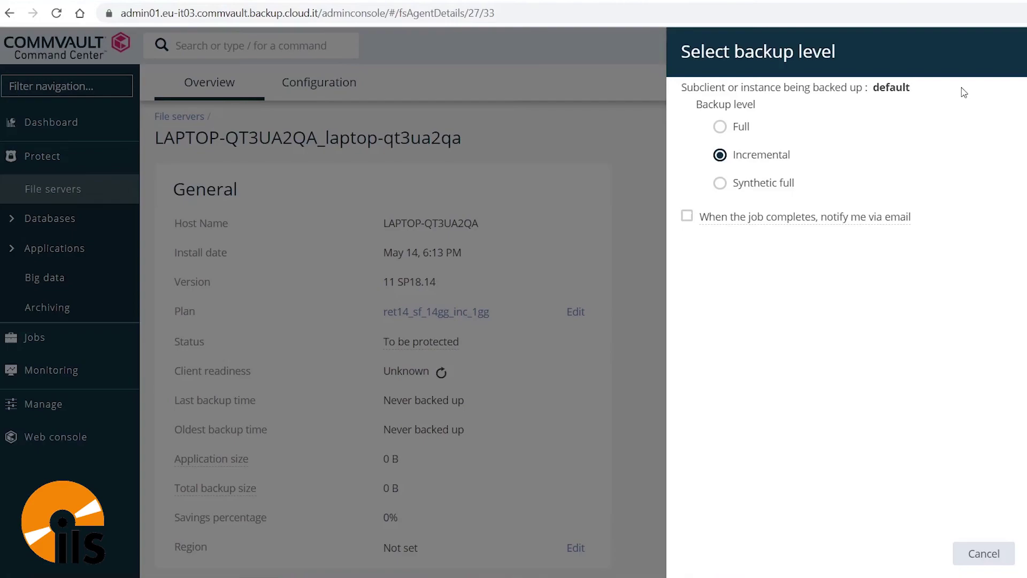
pyautogui.click(687, 217)
pyautogui.press('Escape')
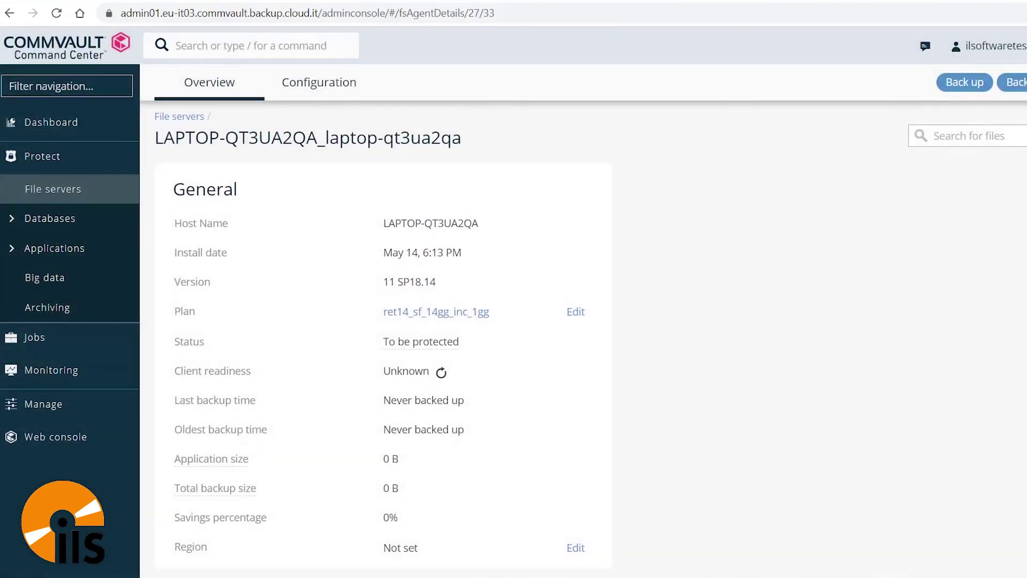
# - Show Active jobs with laptop backup job 2335 running, and expand Monitoring
pyautogui.click(74, 348)
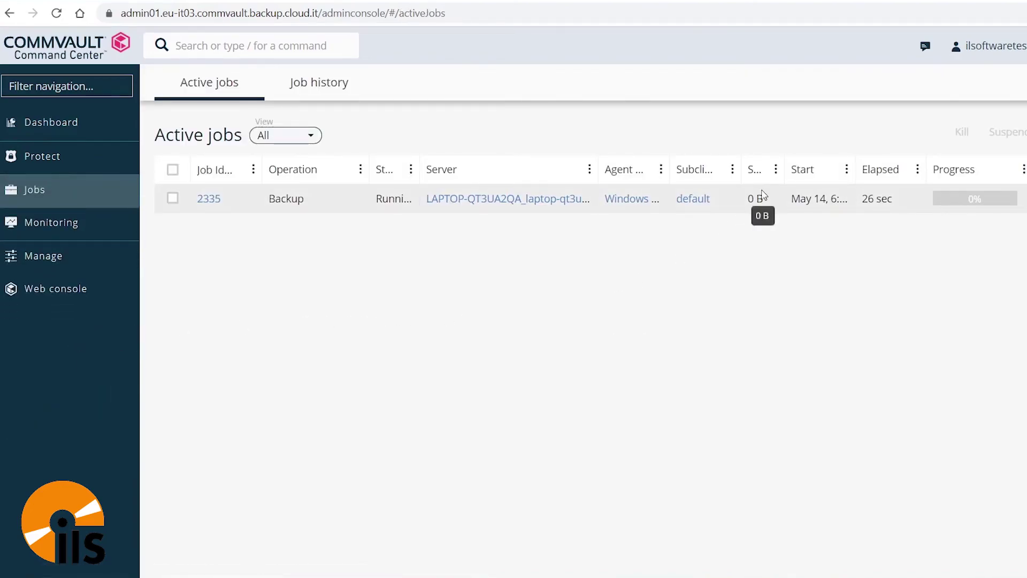
pyautogui.click(69, 228)
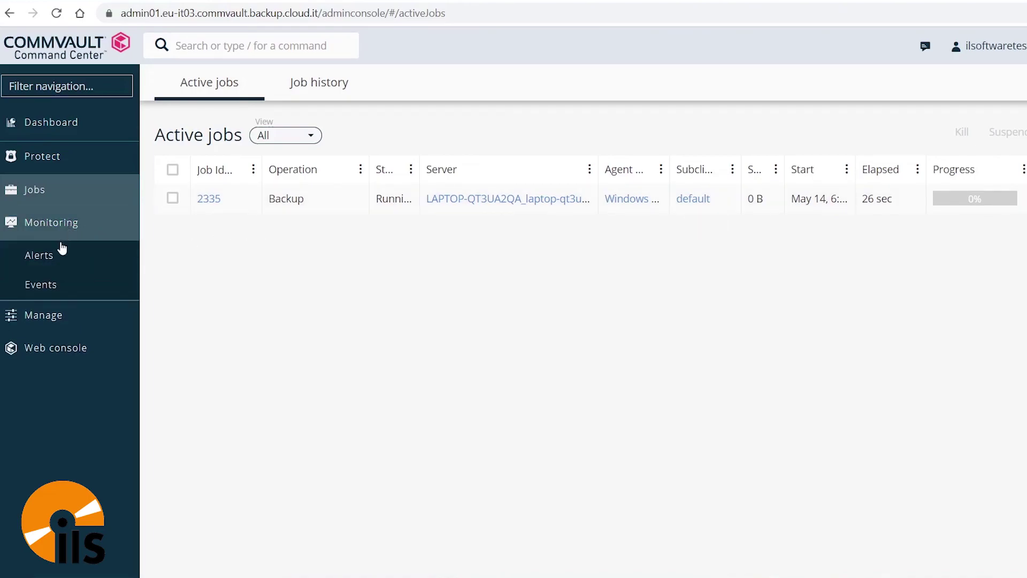